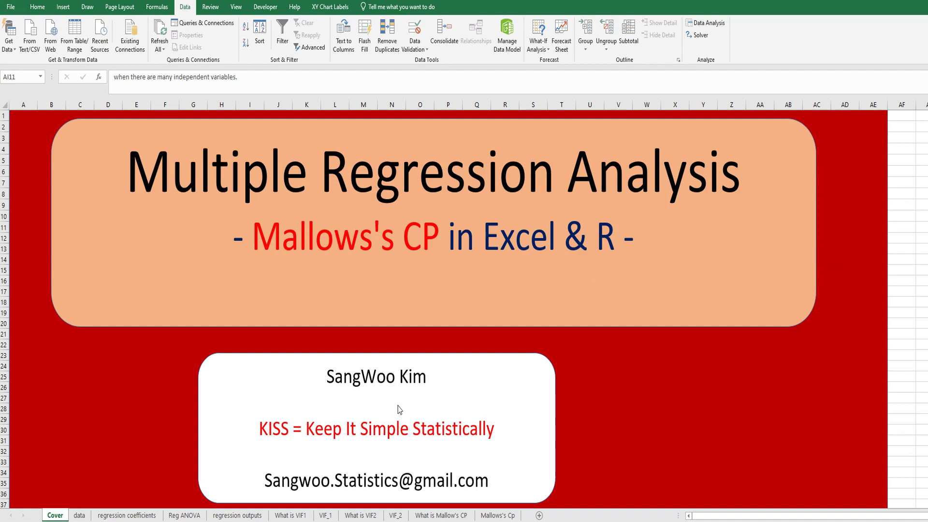
Step: Go from the 'What is Mallow's CP' sheet to the Mallow's Cp sheet with the Y/X1/X3 data
click(438, 515)
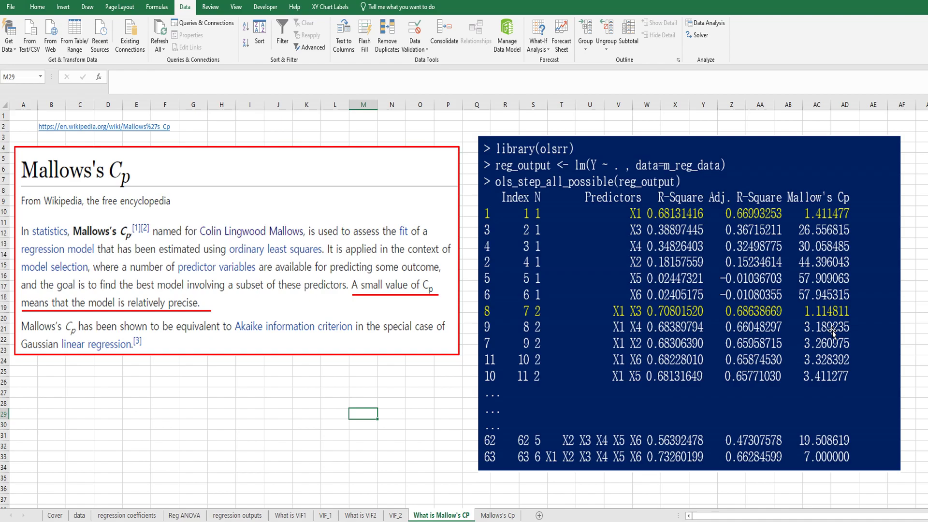
click(496, 515)
Step: Start a Data Analysis Regression with the Y values $A$1:$A$31 as the input Y range
click(228, 245)
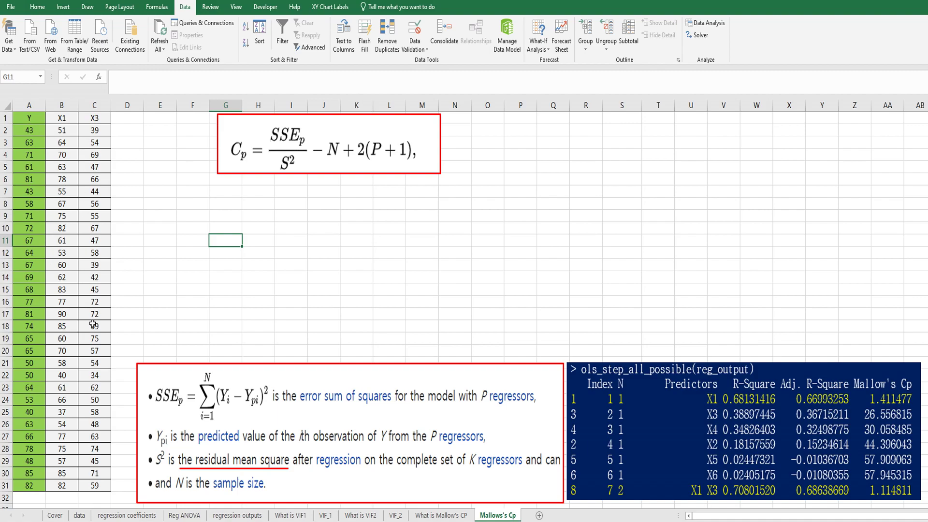
click(159, 118)
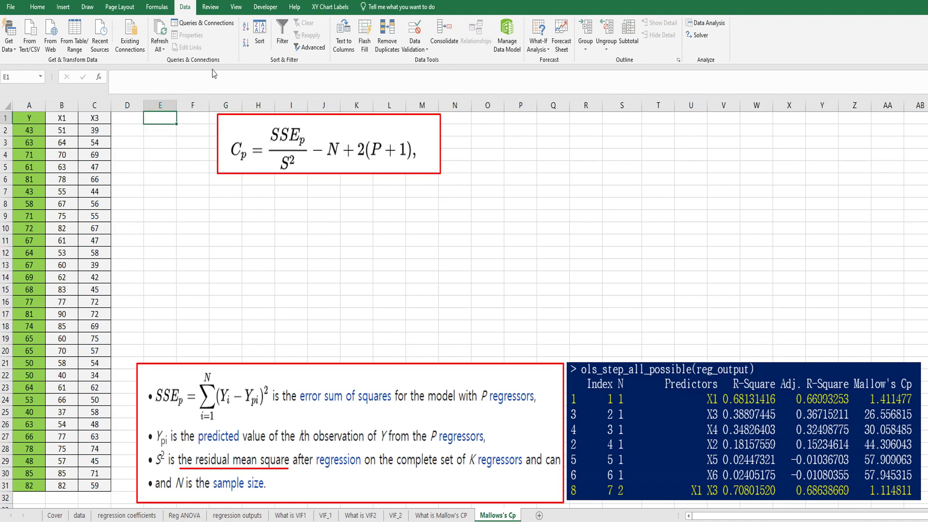
click(184, 8)
click(704, 22)
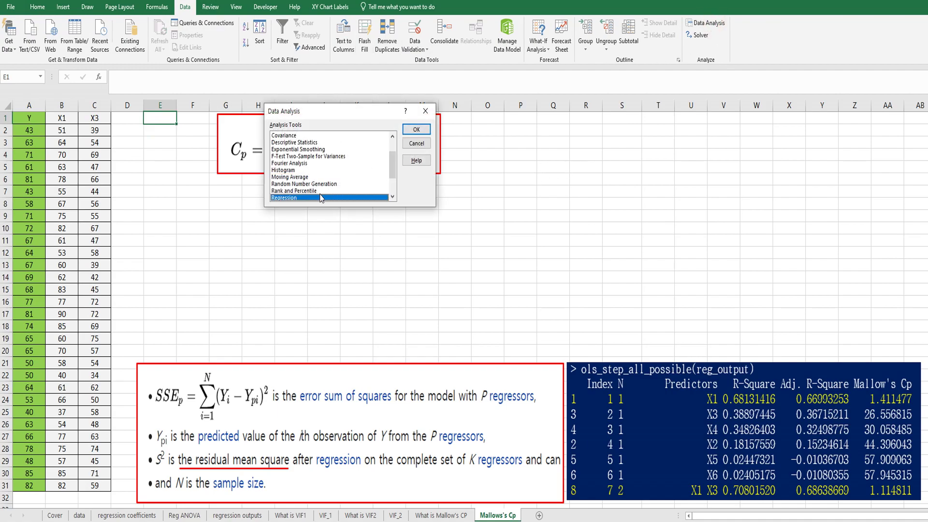
click(416, 129)
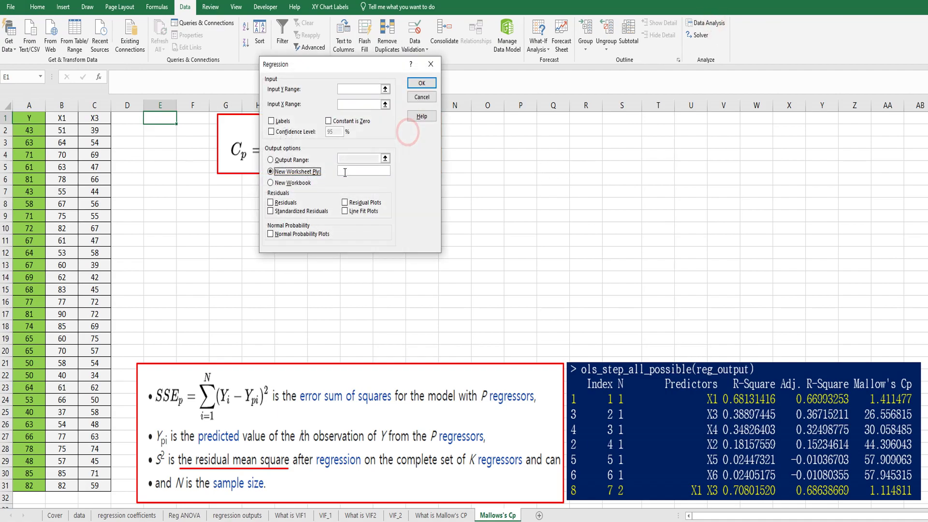
click(385, 89)
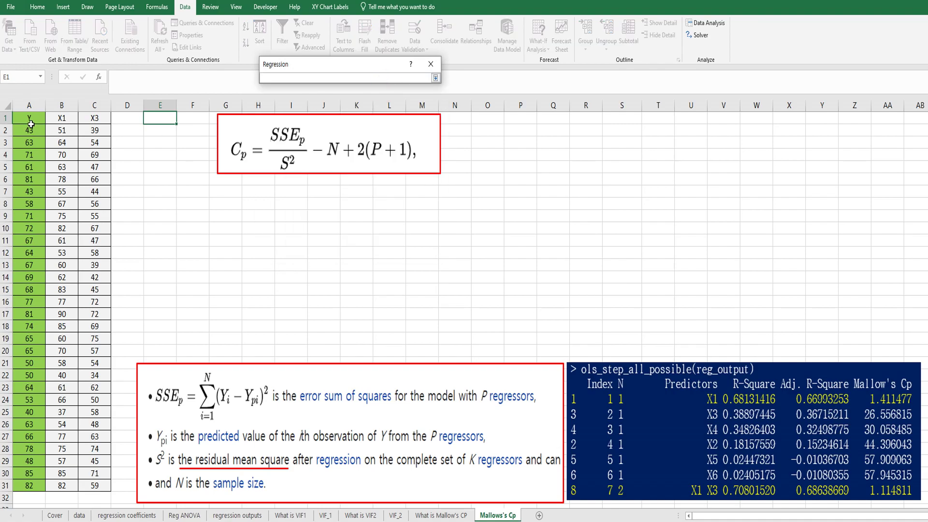
drag(29, 118, 32, 485)
click(435, 78)
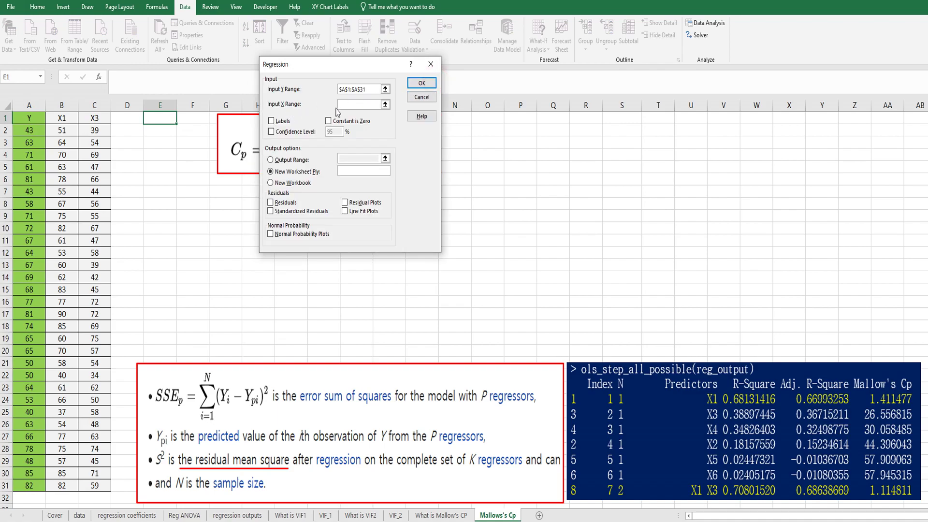
Step: Use X1 ($B$1:$B$31) as the X range, check Labels, output to $E$2, and run
click(385, 104)
drag(65, 118, 66, 486)
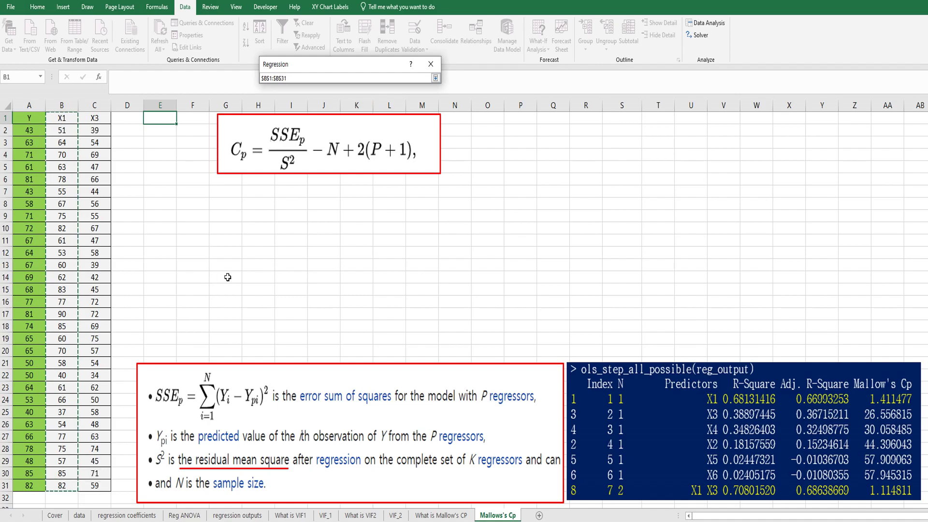
click(436, 78)
click(283, 121)
click(290, 160)
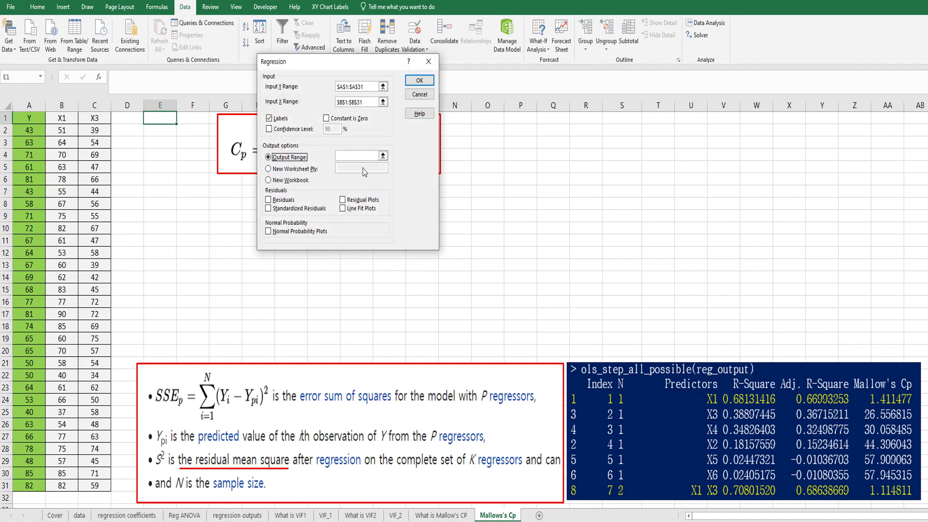
click(383, 155)
click(160, 130)
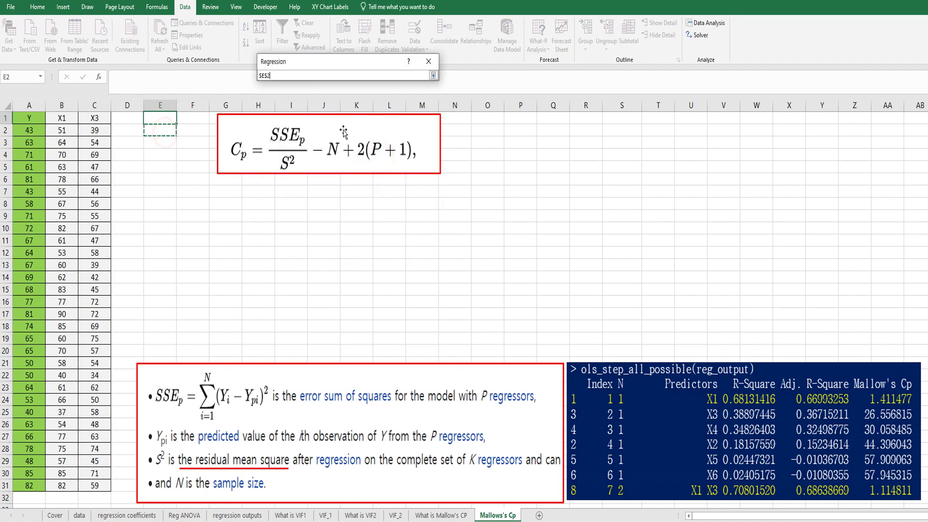
click(433, 76)
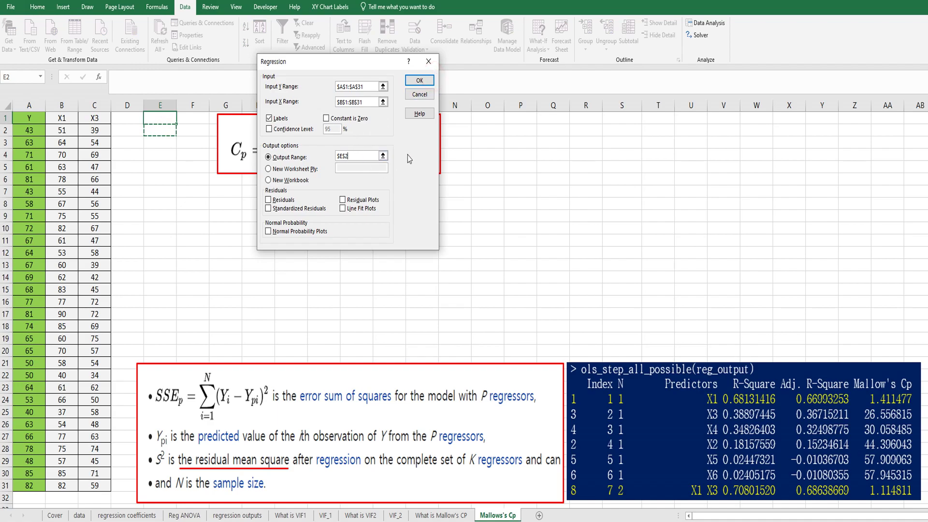
click(420, 80)
click(252, 228)
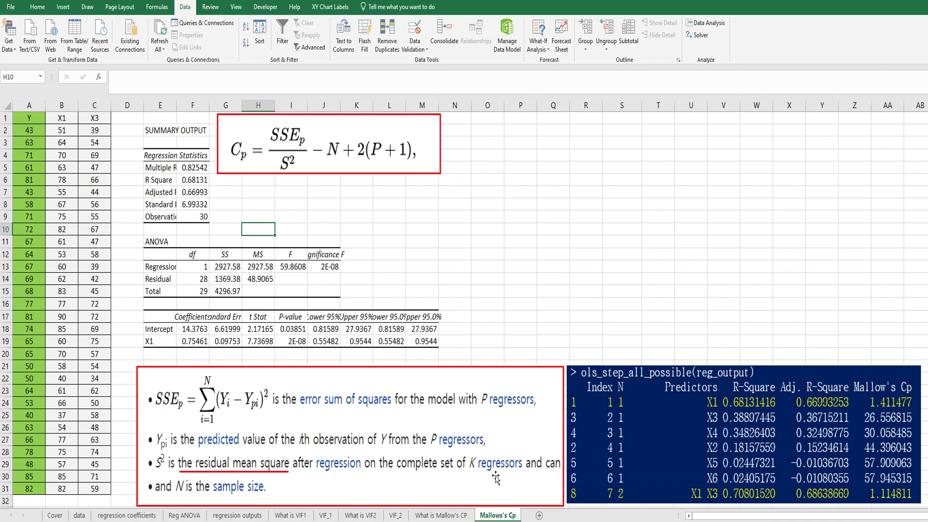
Step: Label H7 'rms' and link I7 to 'regression outputs'!O18, the full model's residual MS 49.9565
click(268, 194)
text(rms)
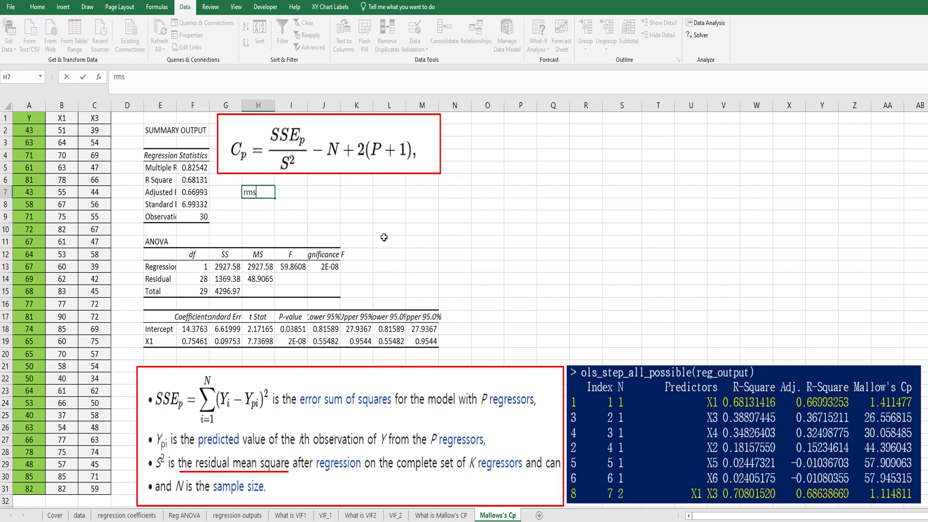
key(Tab)
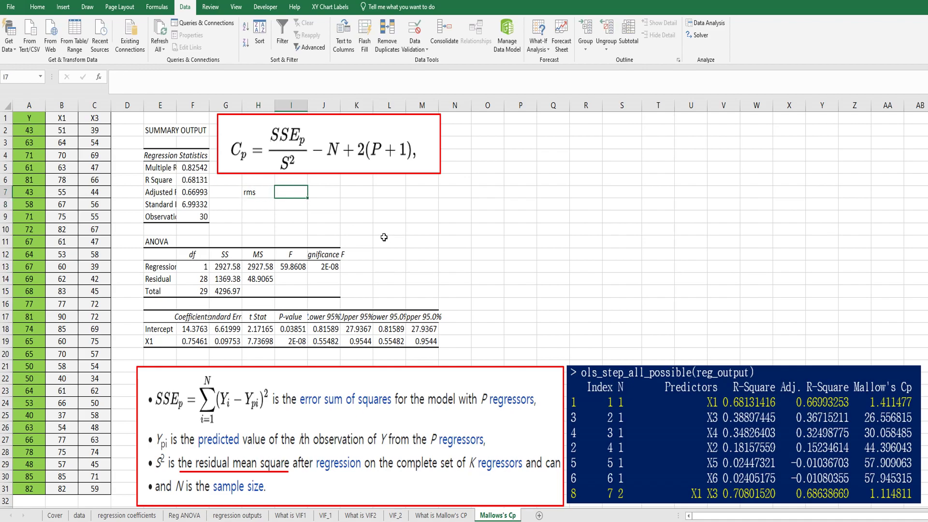
text(=)
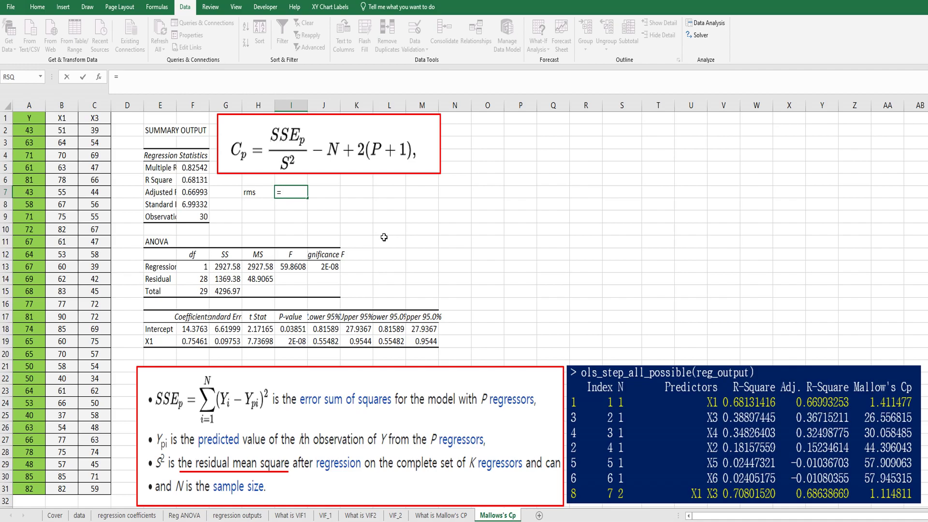
click(253, 516)
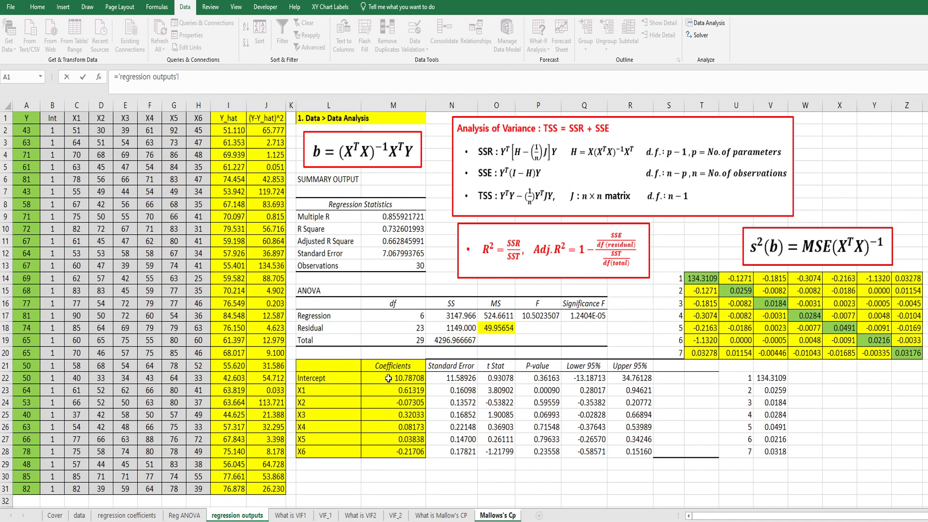
click(501, 330)
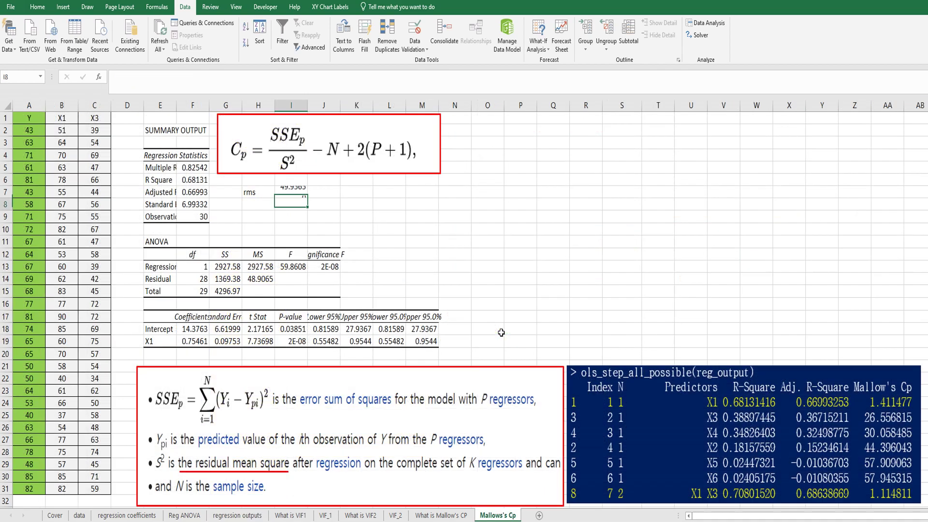
key(Return)
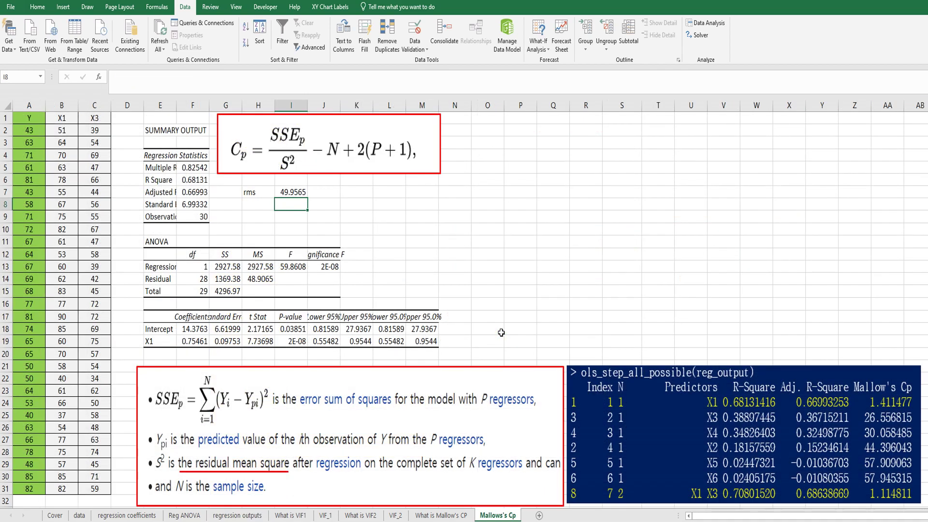
Step: Label H8 'cp' and enter a Cp formula in I8 from SSE G14 divided by I7, giving 1.41148
key(Left)
text(c)
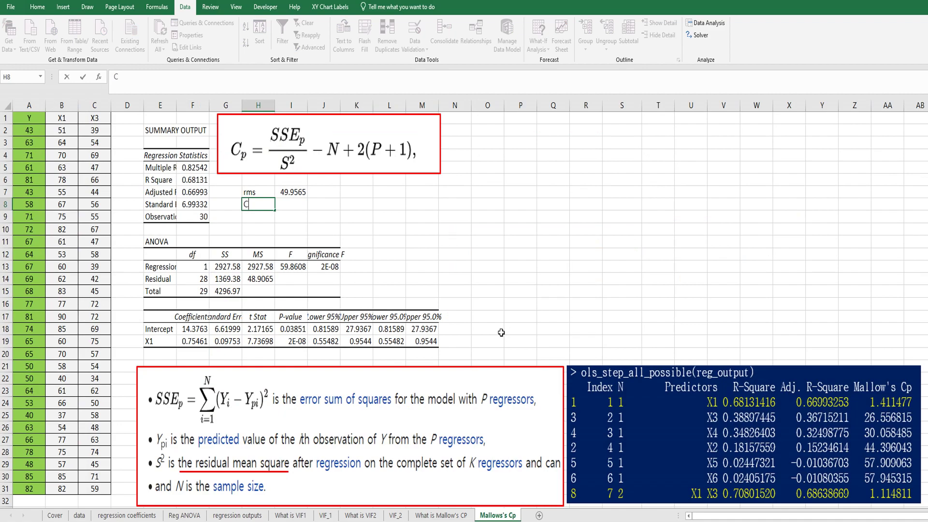
text(p)
key(Return)
key(Up)
key(Right)
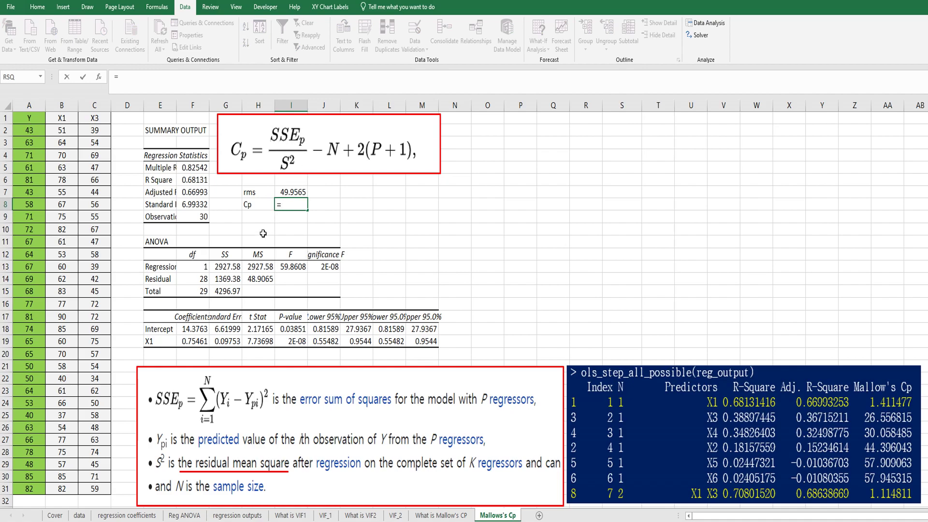
click(229, 279)
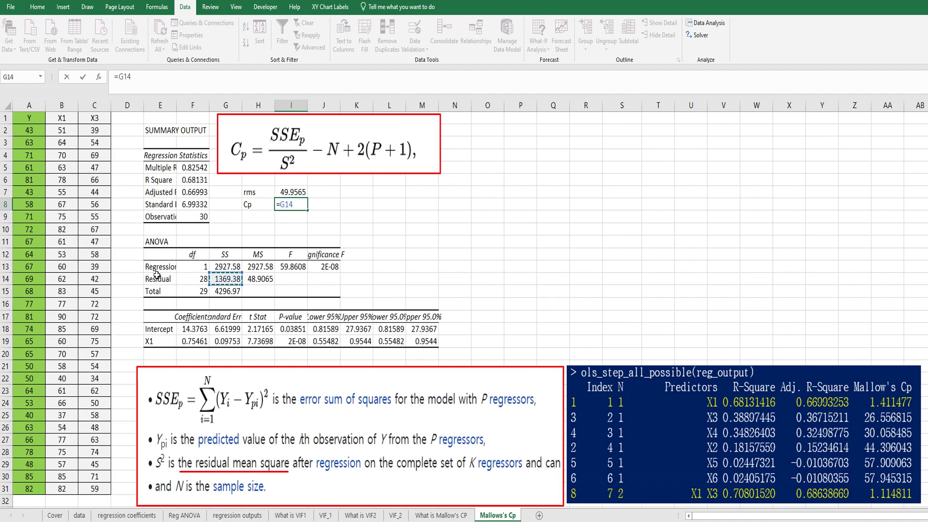
text(/)
click(296, 193)
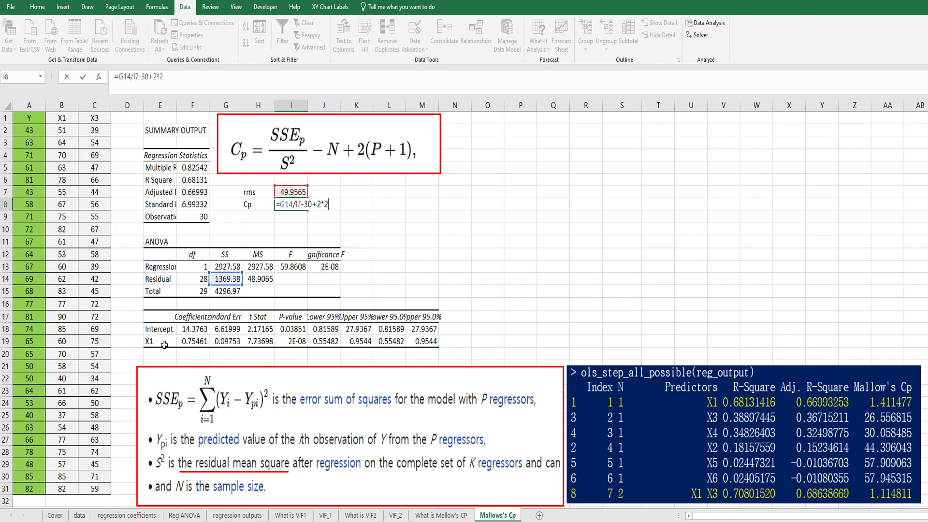
key(Return)
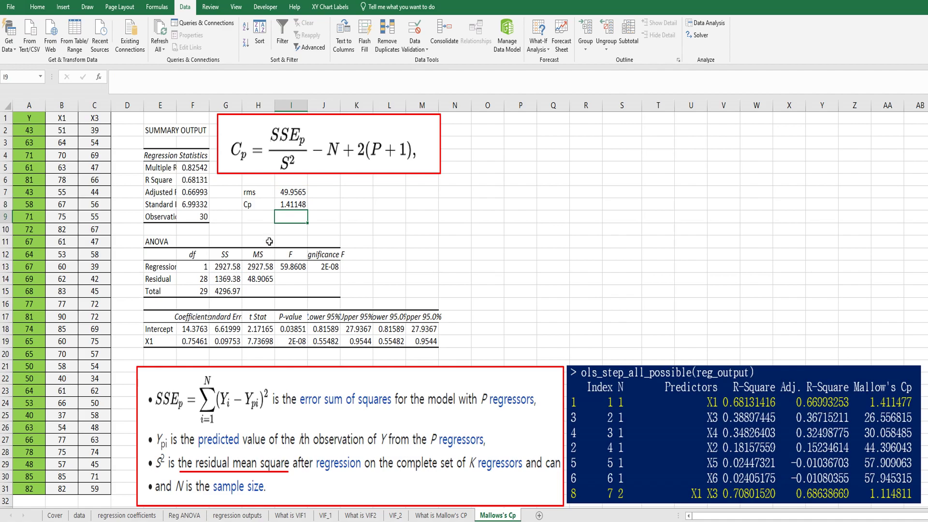
Step: Fill the Cp label and value in H8:I8 yellow
drag(290, 204, 254, 204)
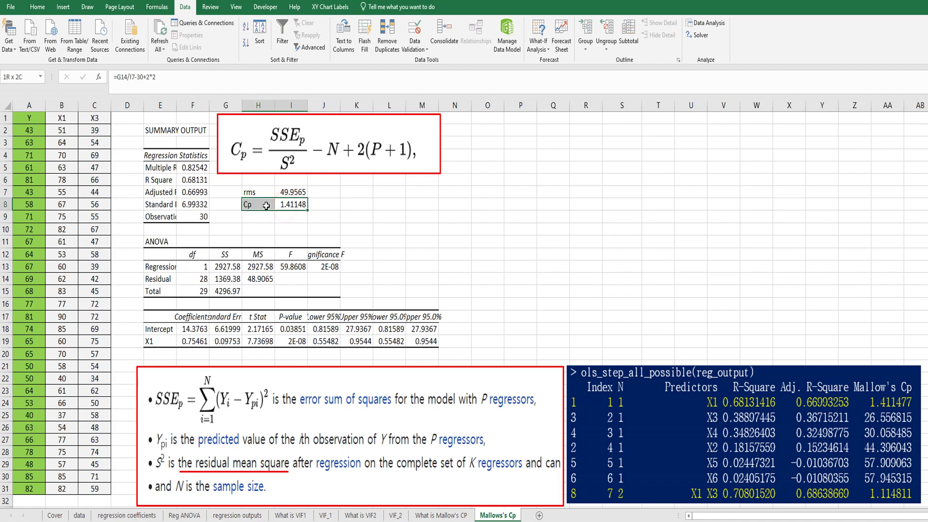
click(38, 9)
click(132, 43)
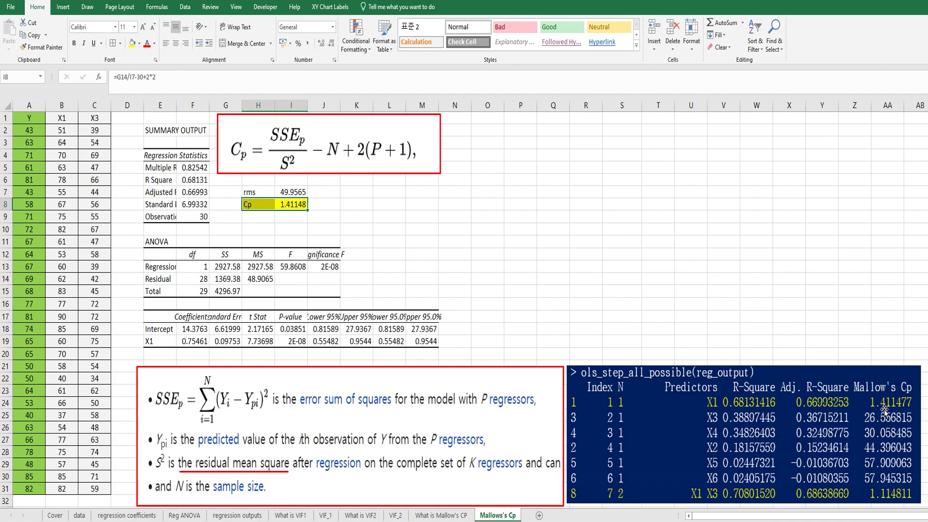
click(551, 241)
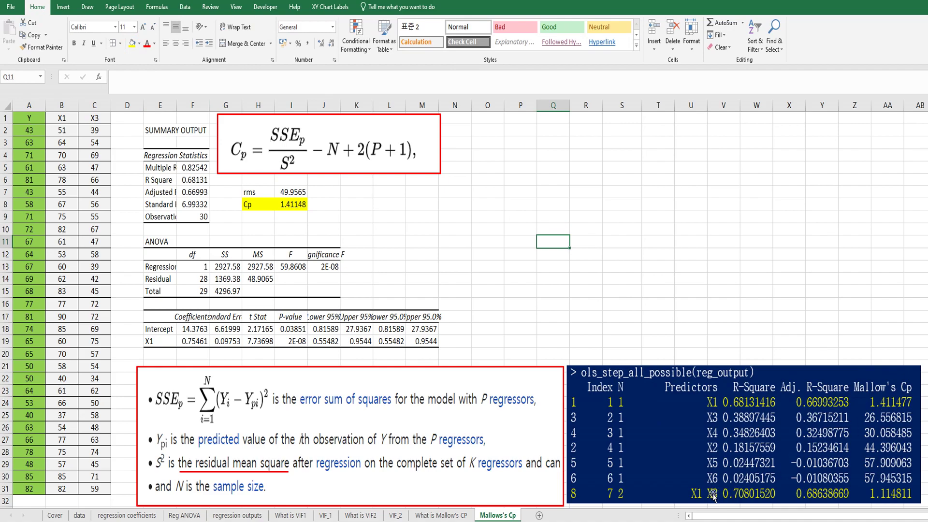
Step: Run a second Regression with X range $B$1:$C$31 (X1 and X3), output at $P$2
click(514, 120)
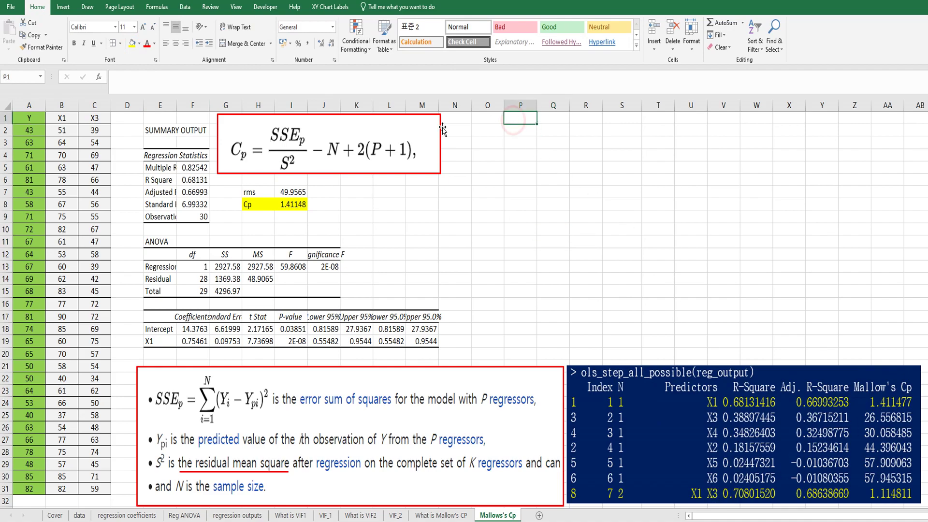
click(185, 6)
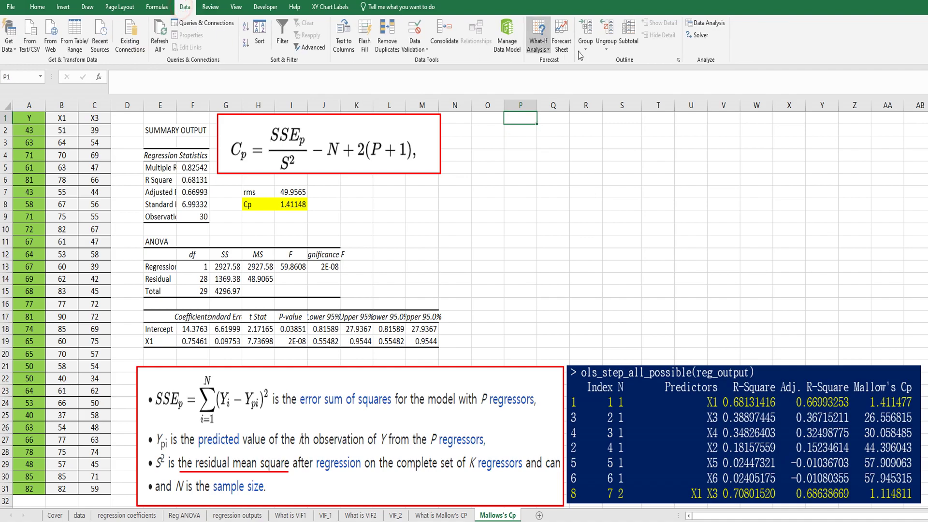
click(710, 23)
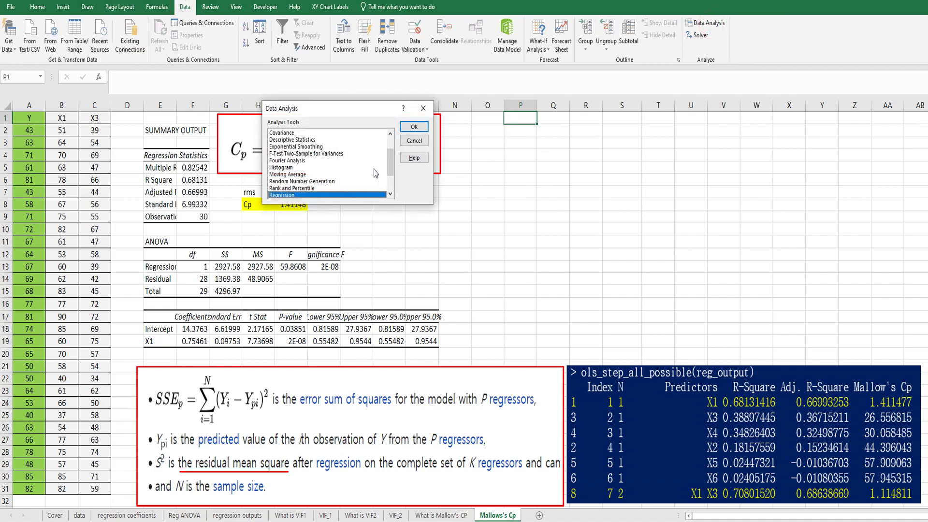
click(415, 127)
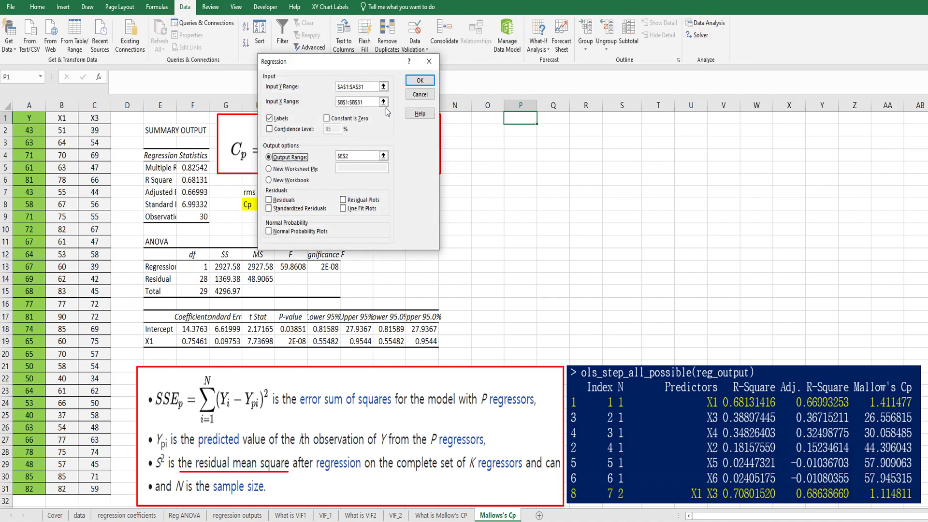
click(383, 101)
drag(62, 117, 92, 488)
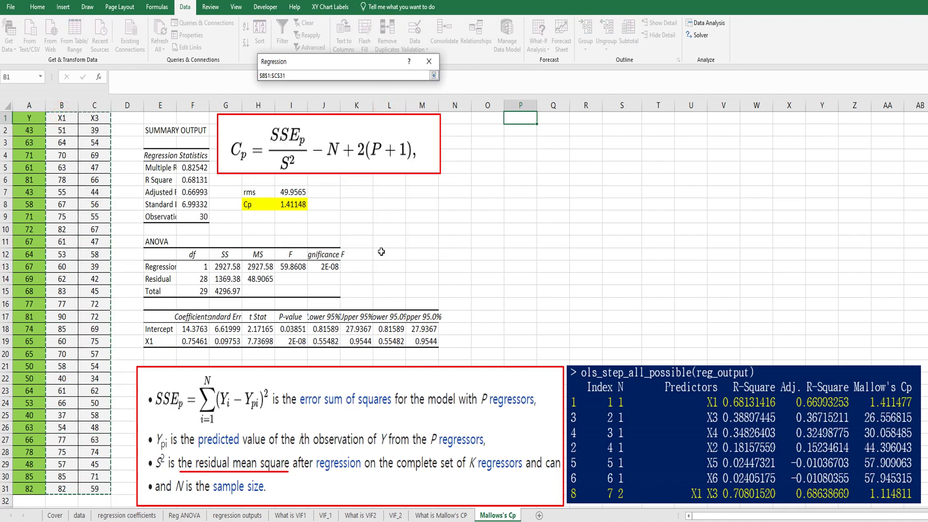
click(434, 75)
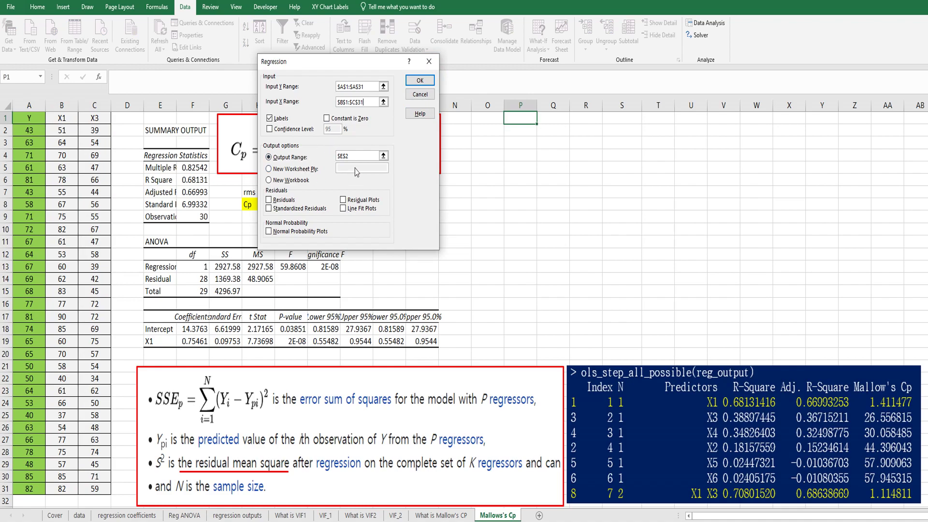
click(383, 156)
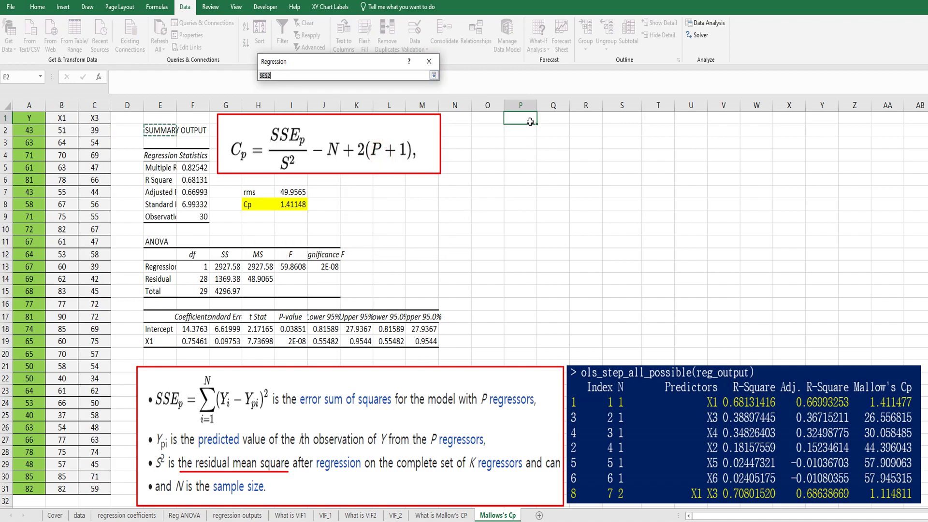
click(526, 120)
click(511, 130)
click(433, 76)
click(419, 81)
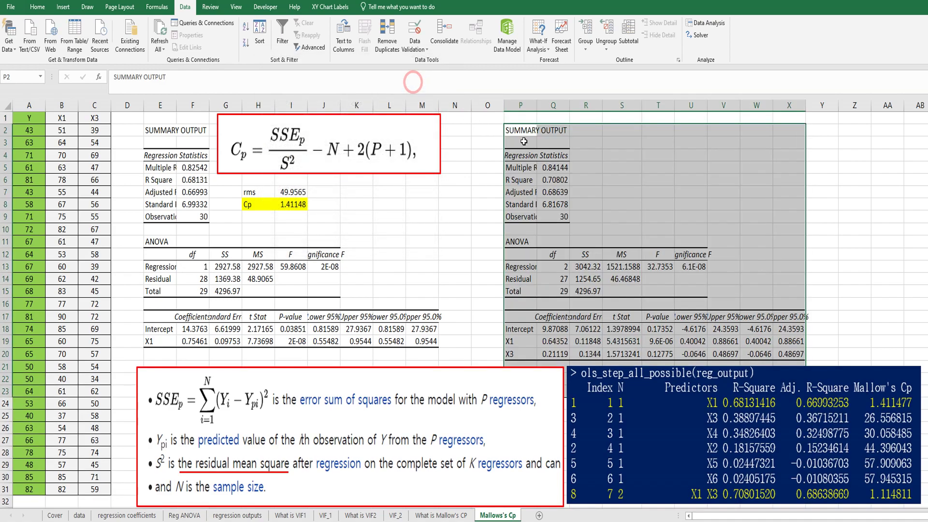
Step: Fill the residual SS cell R14 (1254.65) yellow
click(586, 217)
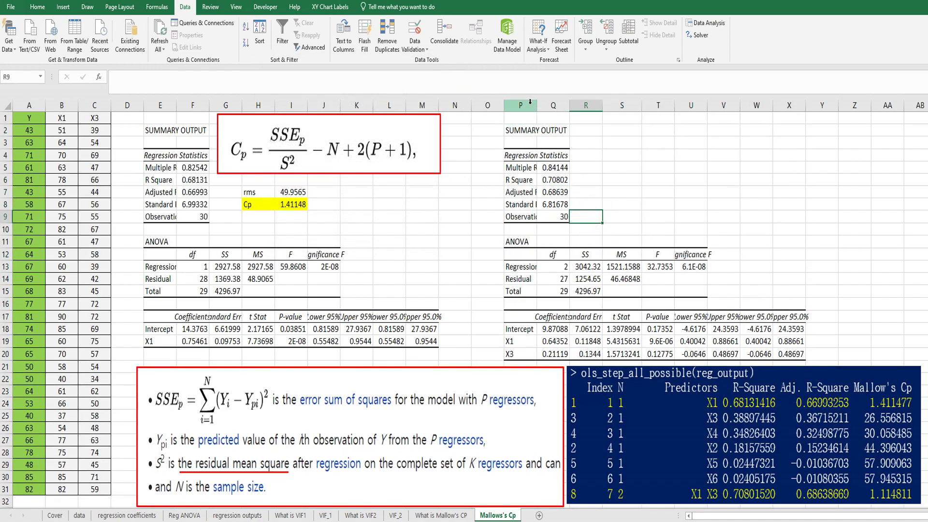
click(591, 281)
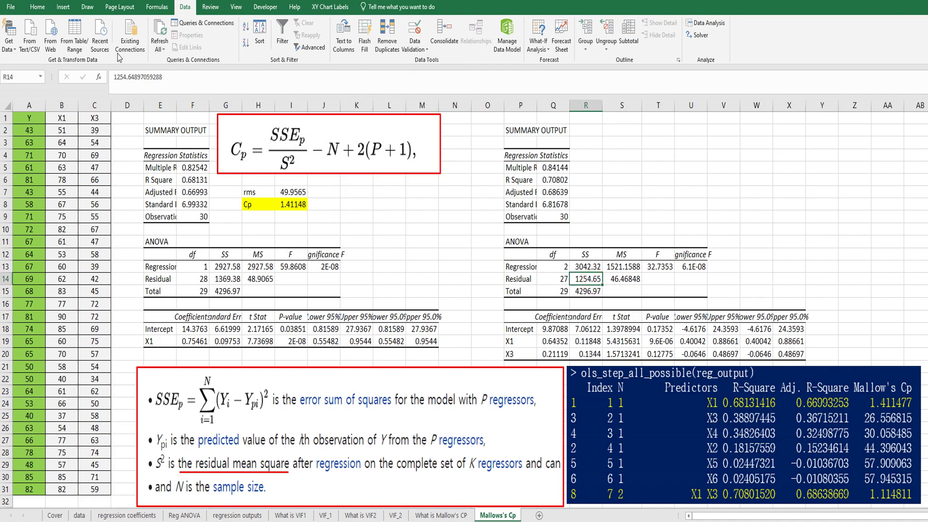
click(37, 7)
click(132, 43)
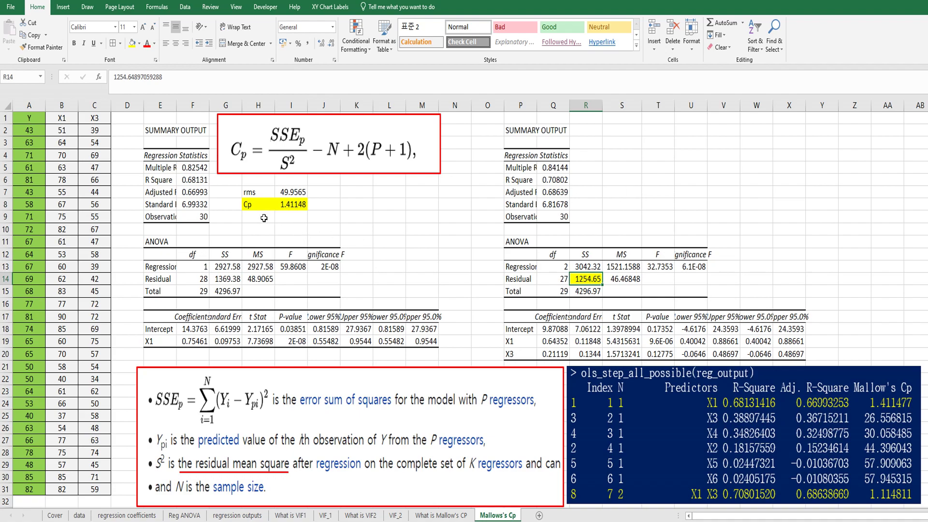
Step: Label T8 'Cp' and enter =R14/I7-30+2*3 in U8, giving 1.11481
click(660, 206)
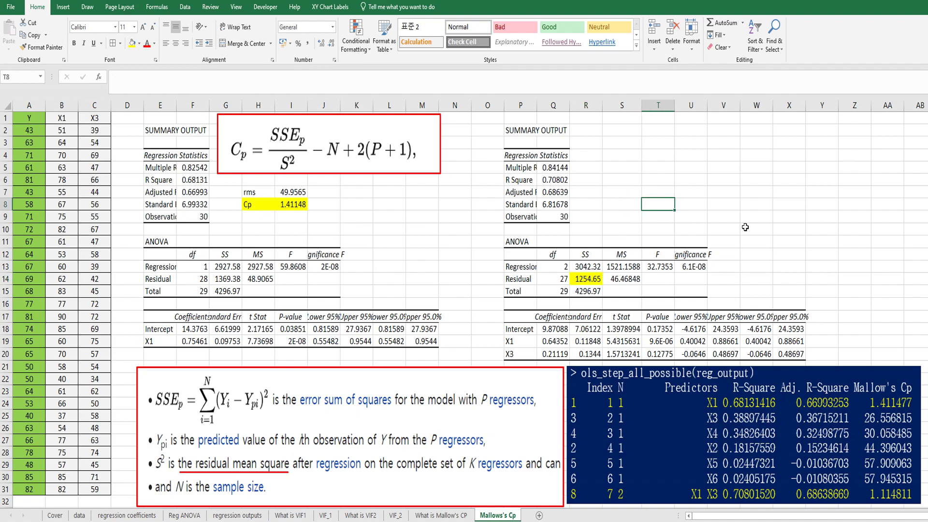
text(Cp)
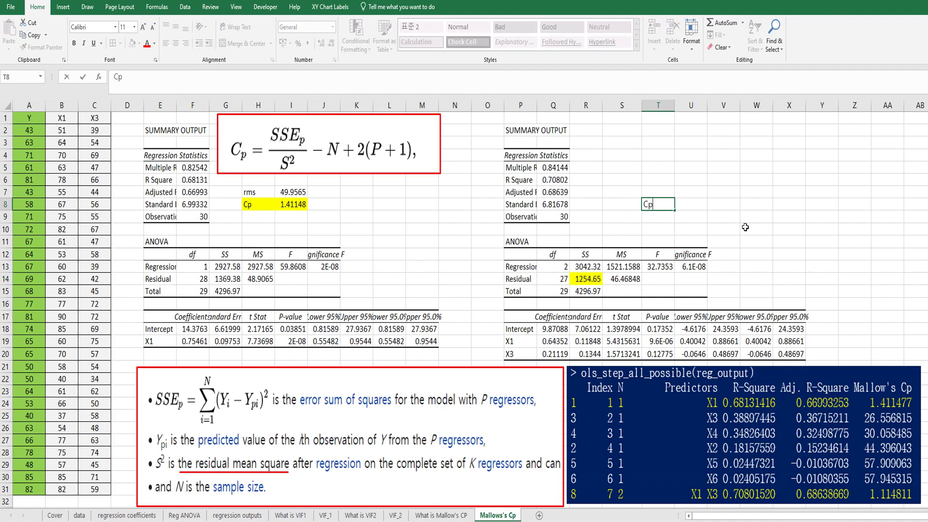
key(Tab)
text(=)
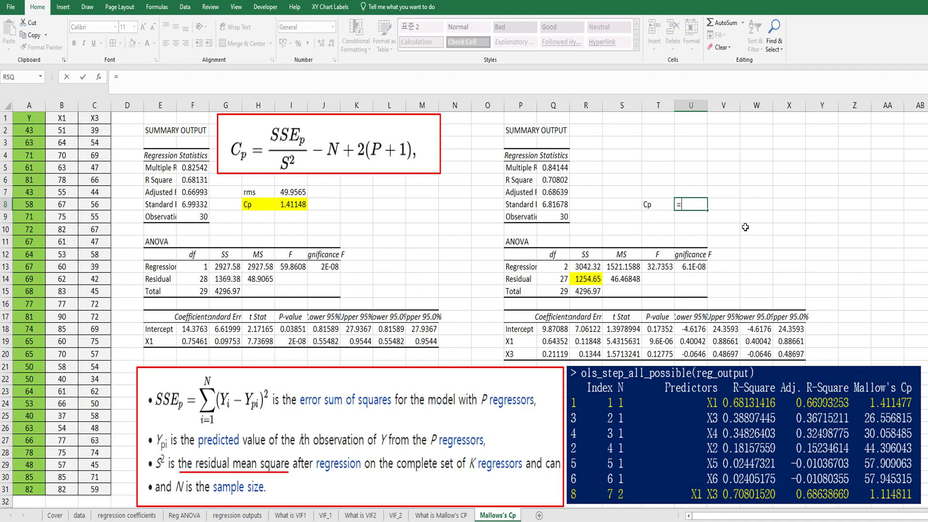
click(596, 277)
text(/)
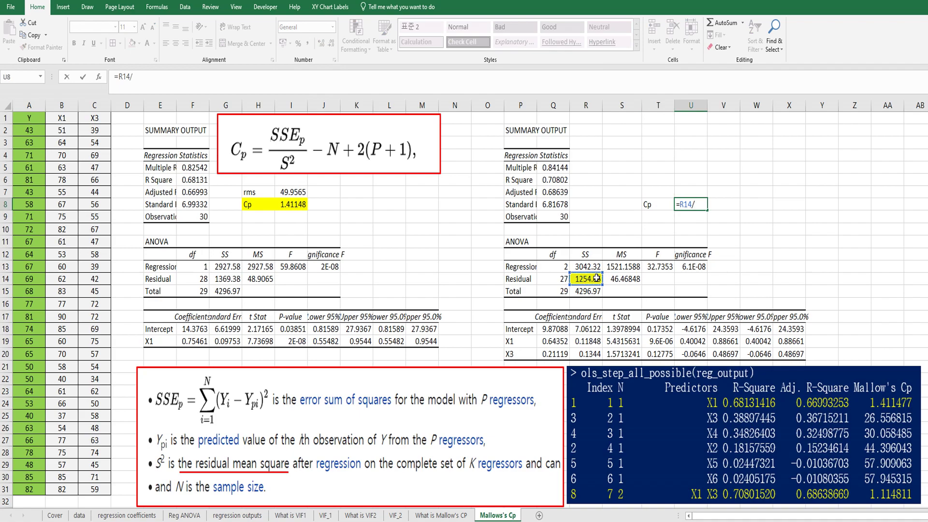
click(292, 192)
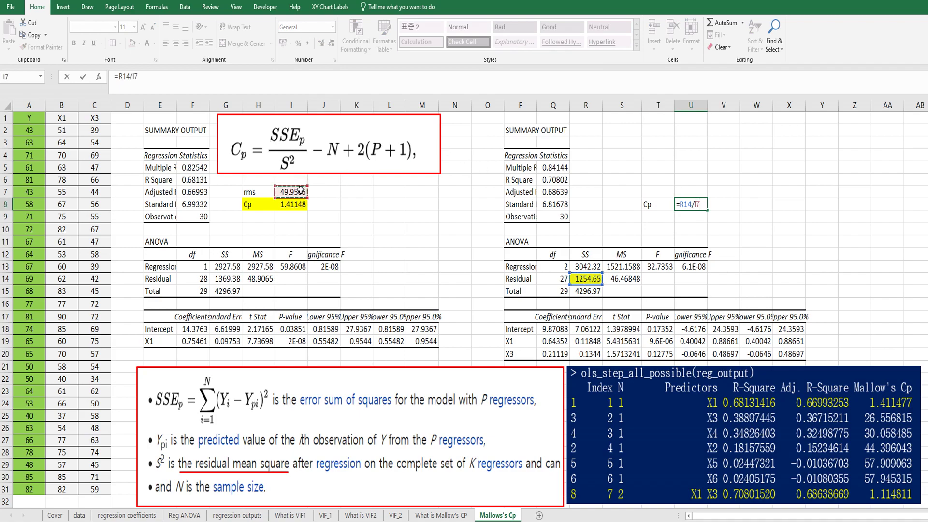
text(-30+2*3)
key(Return)
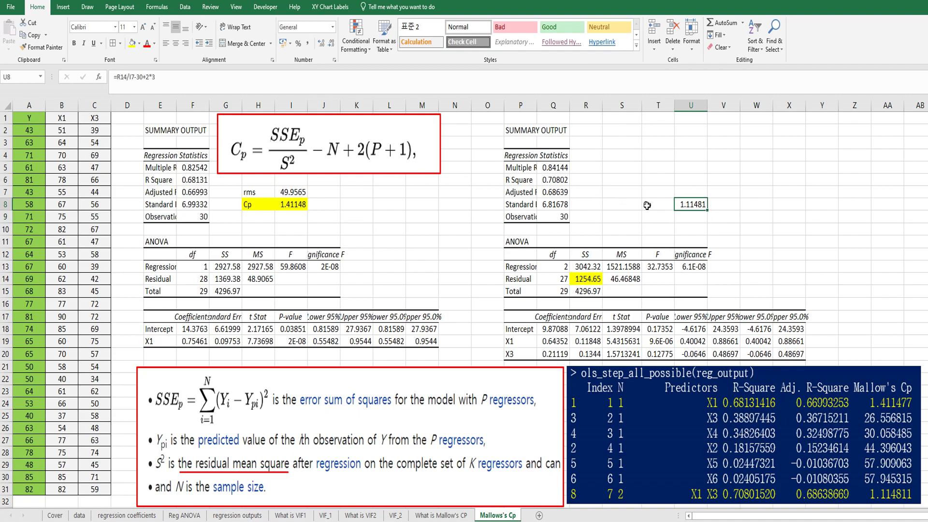
Step: Fill T8:U8 yellow, then return to the 'What is Mallow's CP' sheet
drag(650, 206, 690, 203)
click(132, 43)
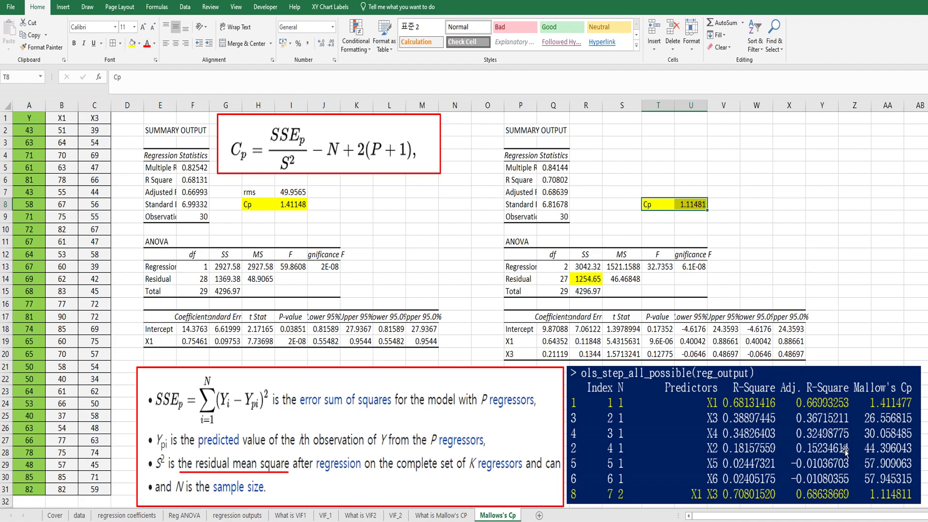
click(612, 223)
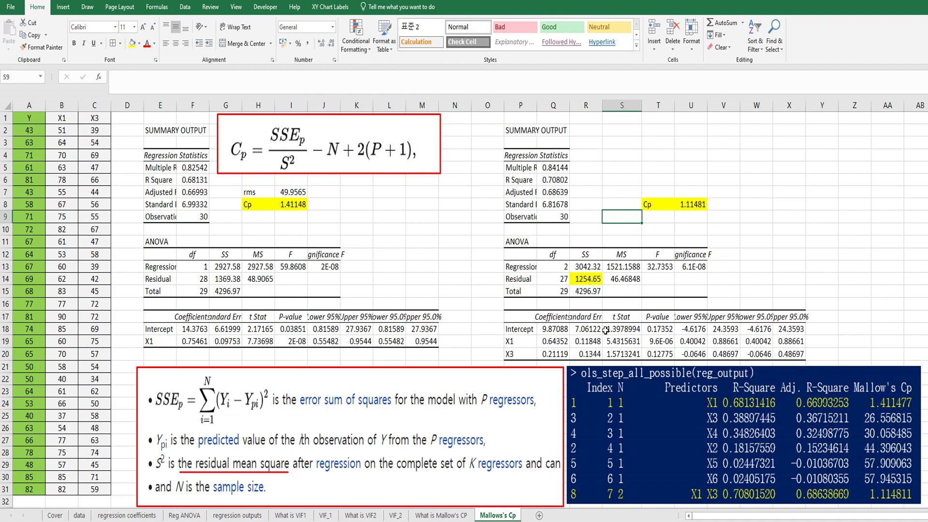
click(441, 515)
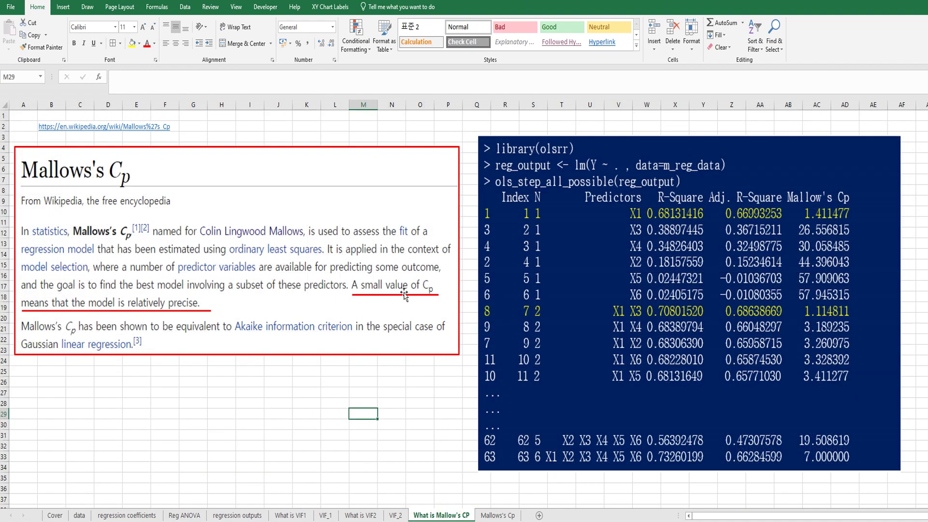